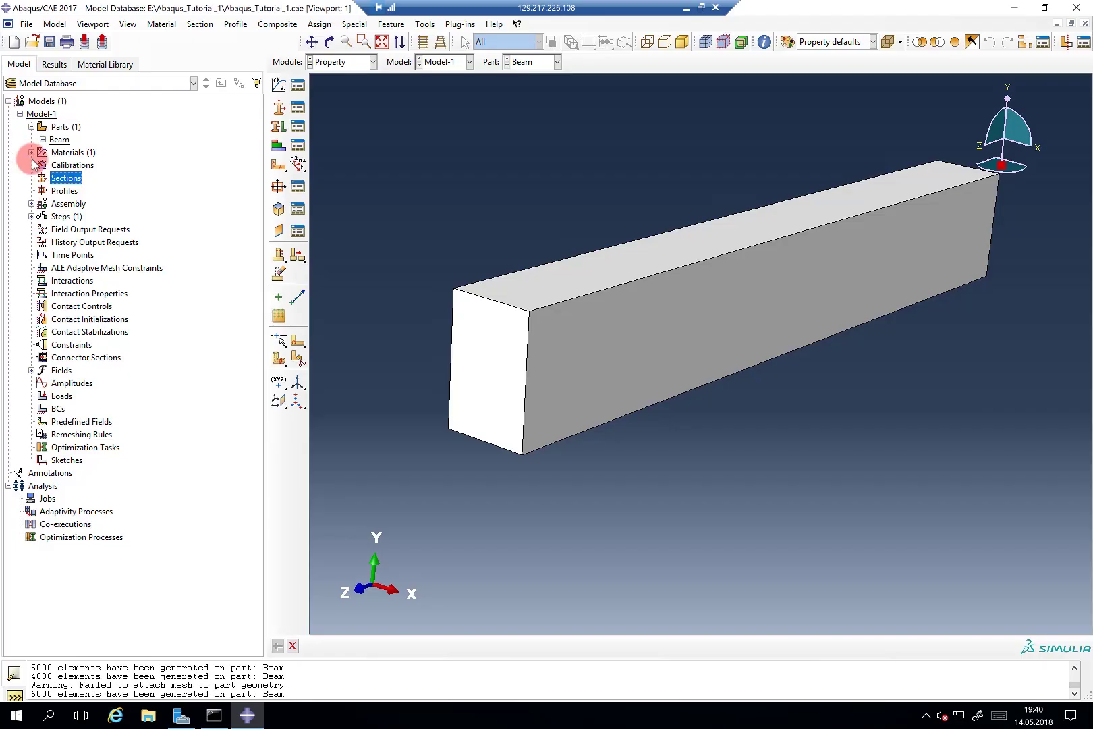
Step: Select the Sections category in Model-1's model tree
{"action": "left_click", "coordinate": [64, 178]}
Step: Start Section-1, compare the Shell, Beam and Other categories, and settle on Solid, Homogeneous
{"action": "double_click", "coordinate": [64, 179]}
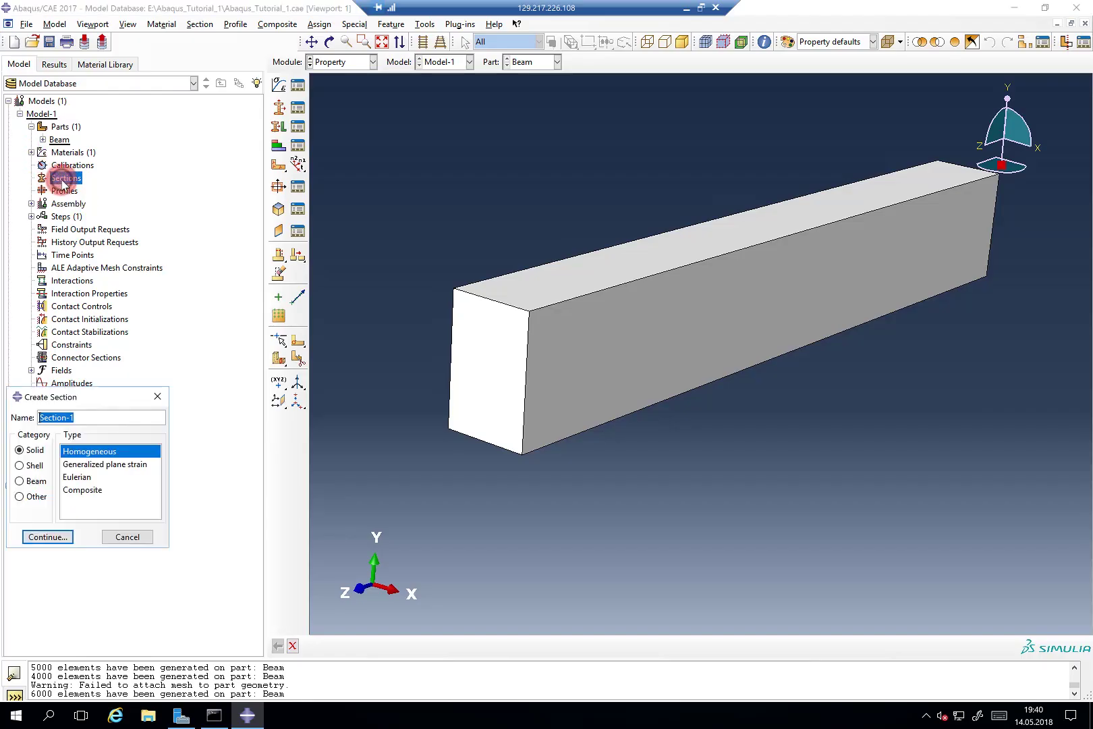
{"action": "left_click_drag", "start_coordinate": [107, 396], "coordinate": [423, 116]}
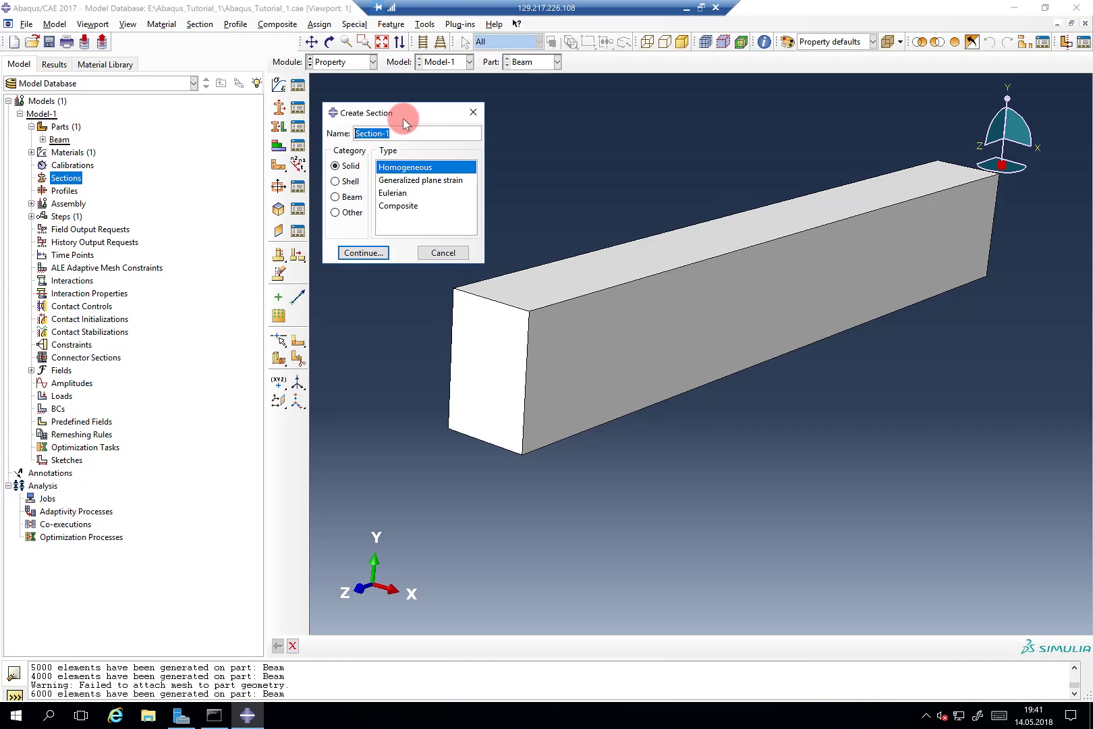
{"action": "left_click", "coordinate": [357, 180]}
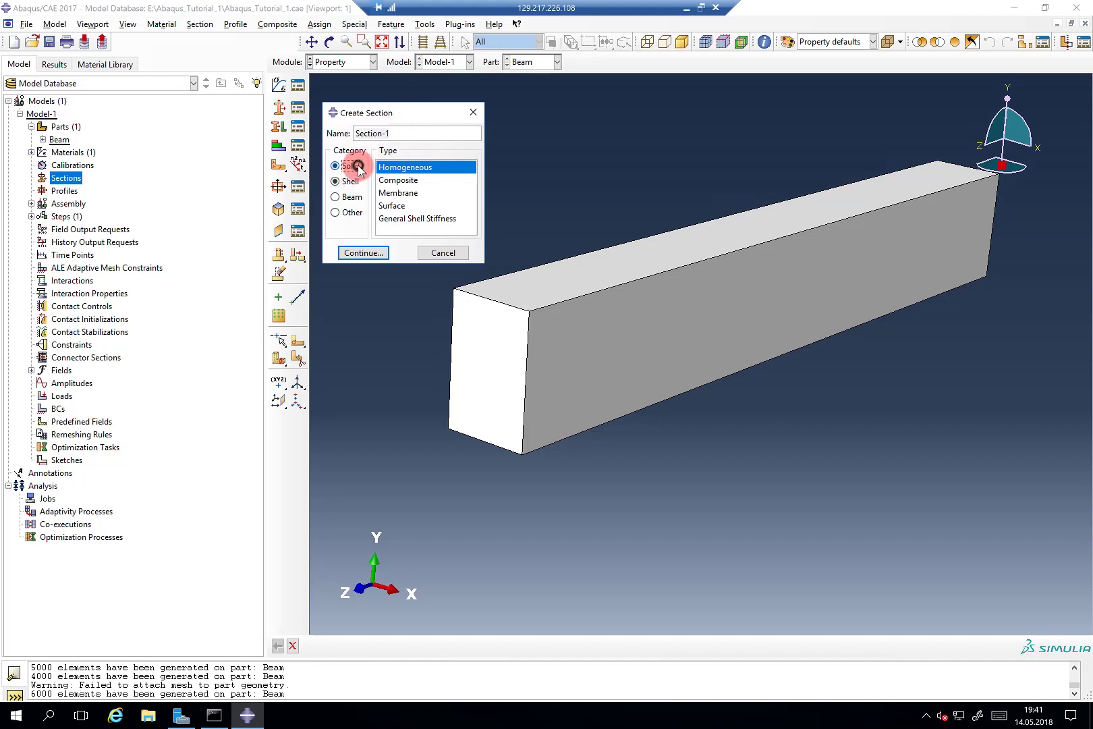
{"action": "left_click", "coordinate": [356, 166]}
{"action": "left_click", "coordinate": [352, 196]}
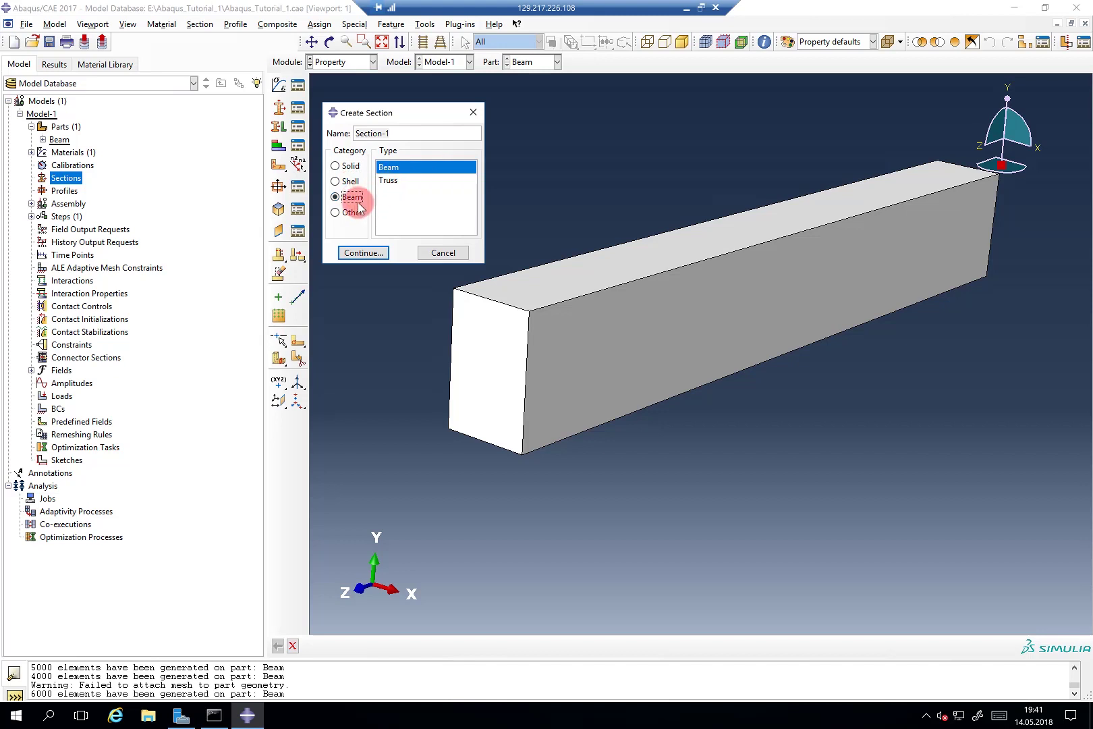
{"action": "left_click", "coordinate": [358, 210]}
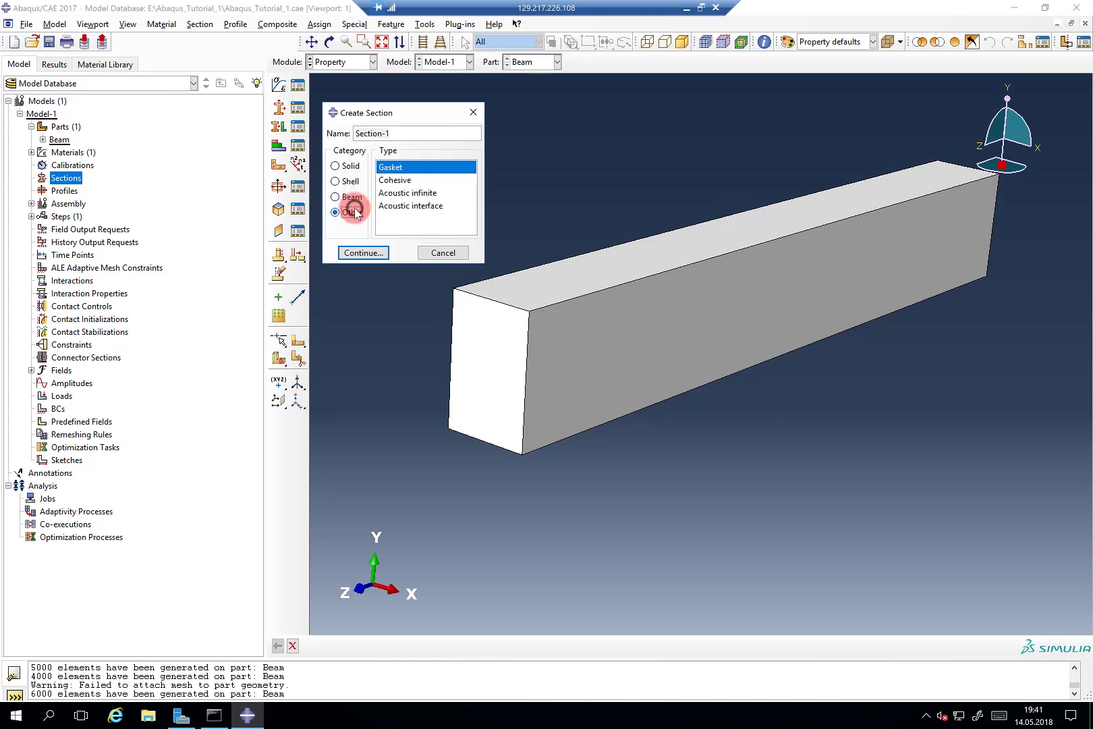
{"action": "left_click", "coordinate": [351, 167]}
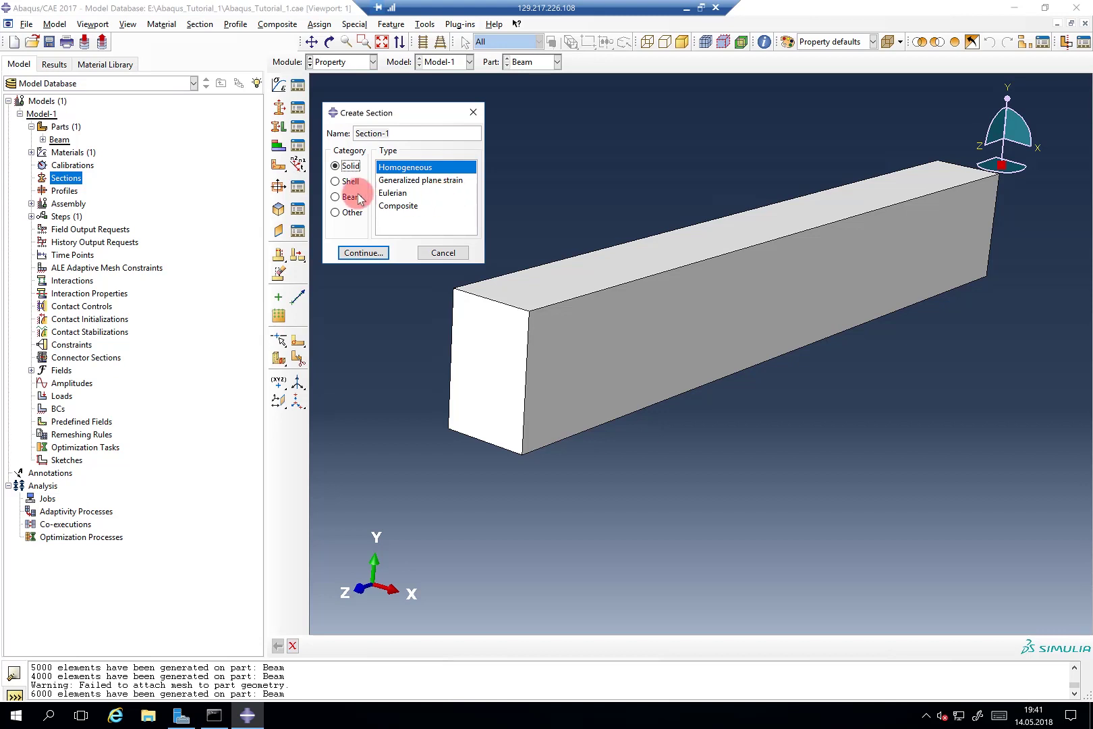
{"action": "left_click", "coordinate": [349, 182]}
{"action": "left_click", "coordinate": [351, 166]}
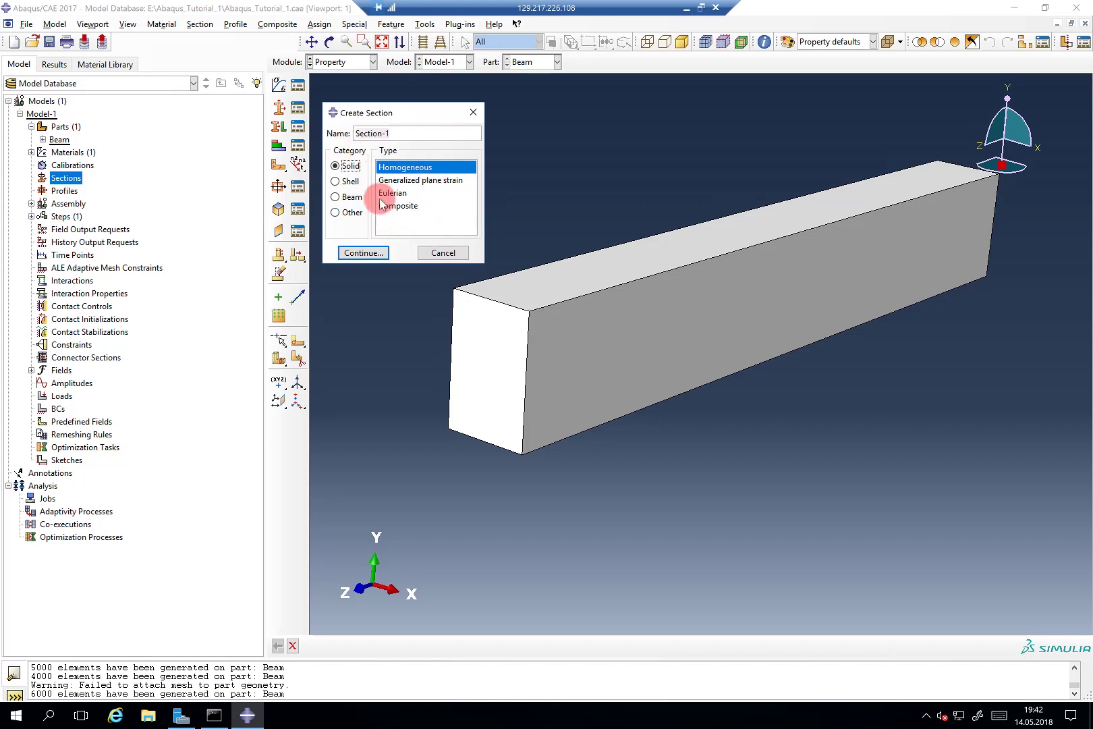
Step: Keep Material-1 for Section-1, discard the new material definition, and confirm the section
{"action": "left_click", "coordinate": [377, 256]}
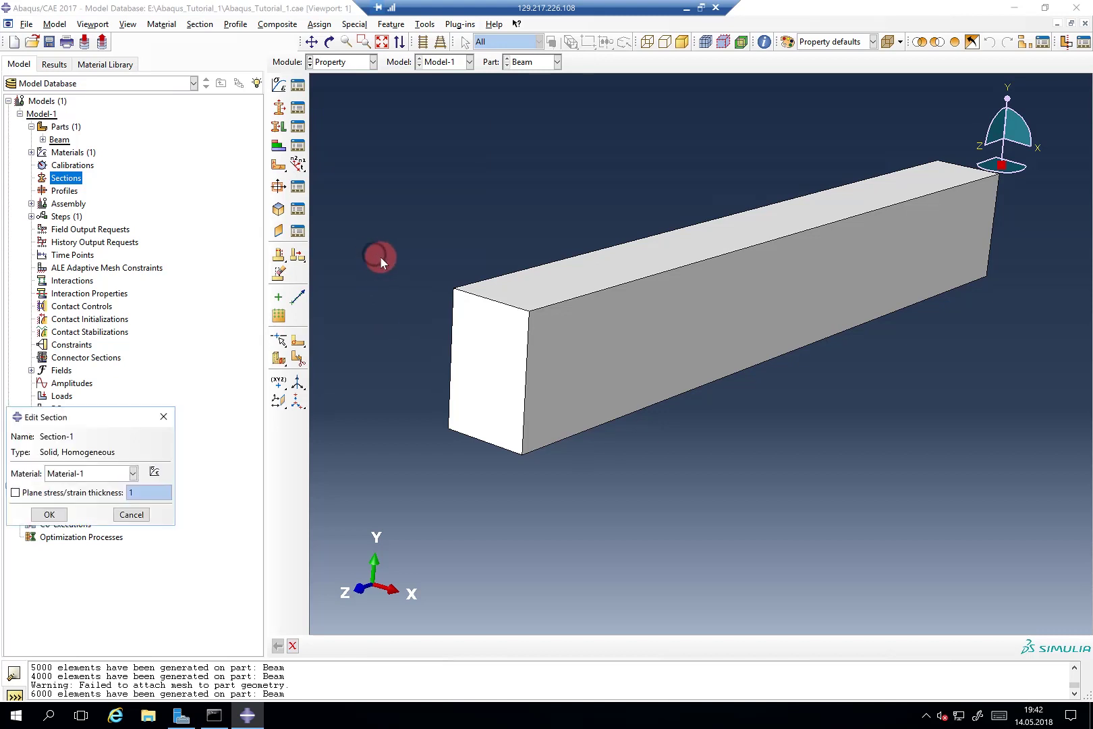
{"action": "left_click_drag", "start_coordinate": [121, 418], "coordinate": [450, 125]}
{"action": "left_click", "coordinate": [451, 203]}
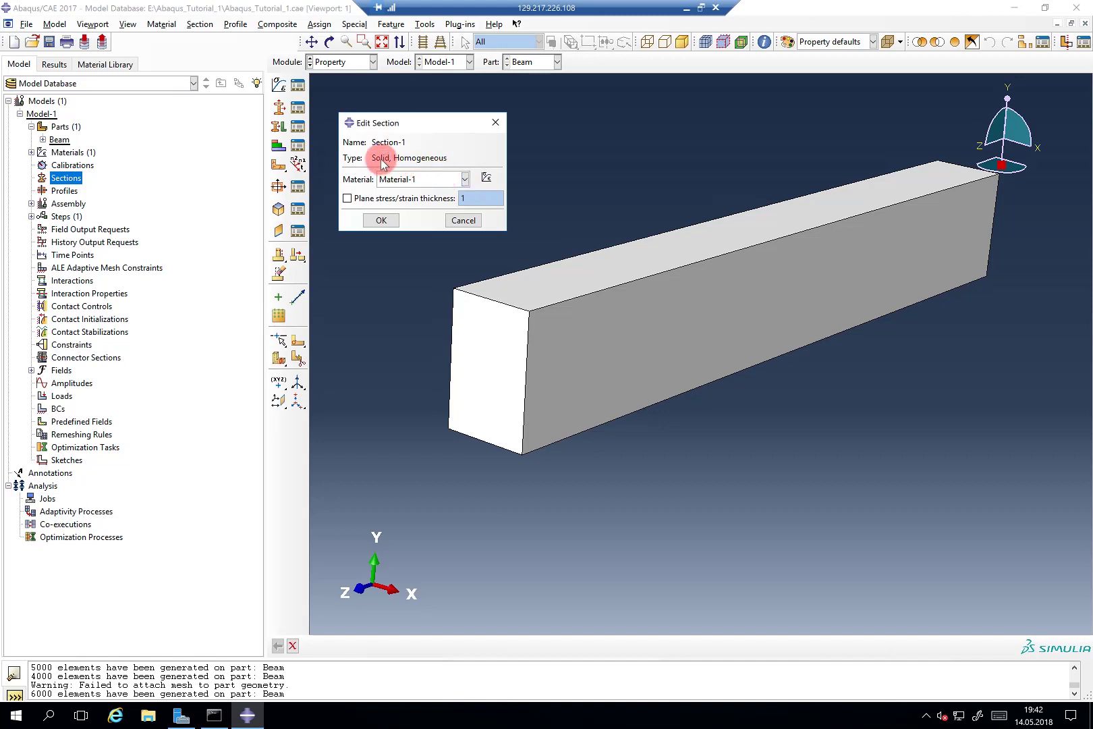
{"action": "left_click", "coordinate": [425, 179]}
{"action": "left_click", "coordinate": [422, 179]}
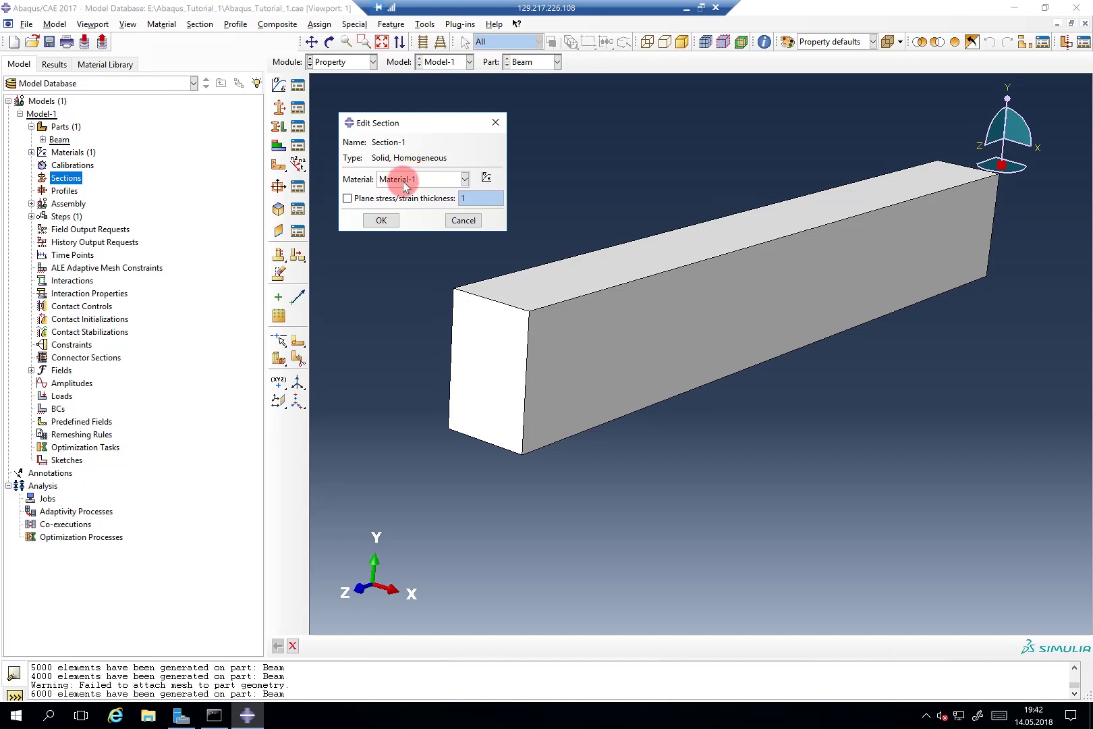
{"action": "left_click", "coordinate": [486, 179]}
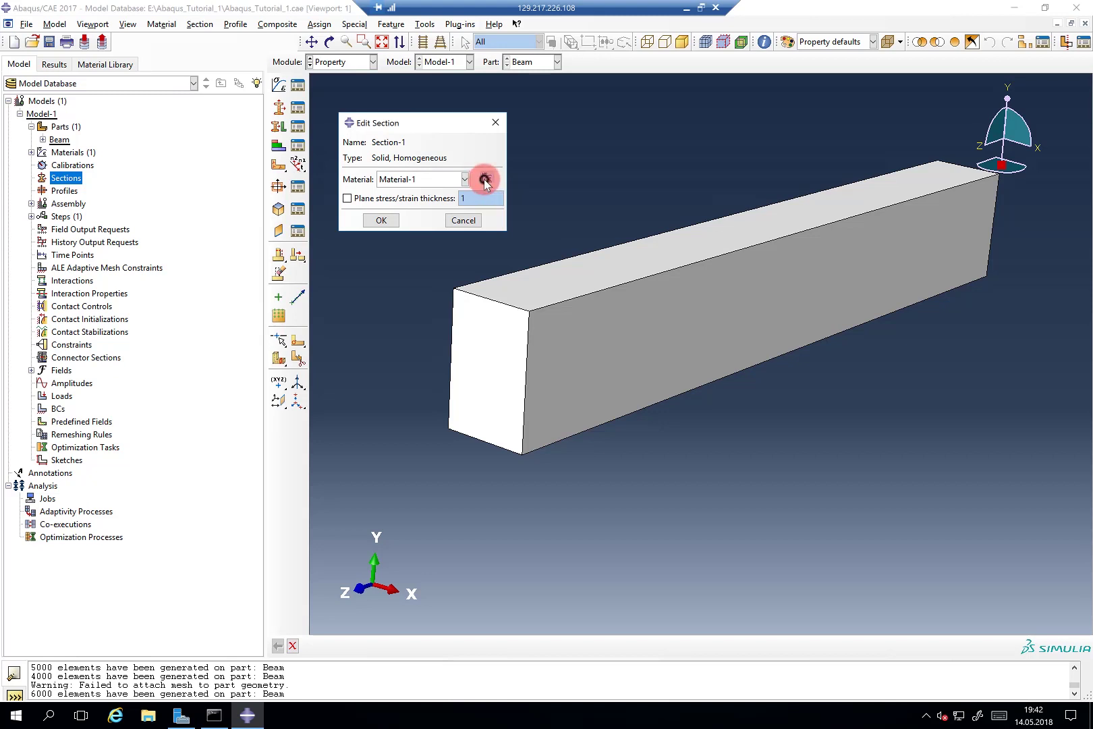
{"action": "left_click", "coordinate": [616, 113]}
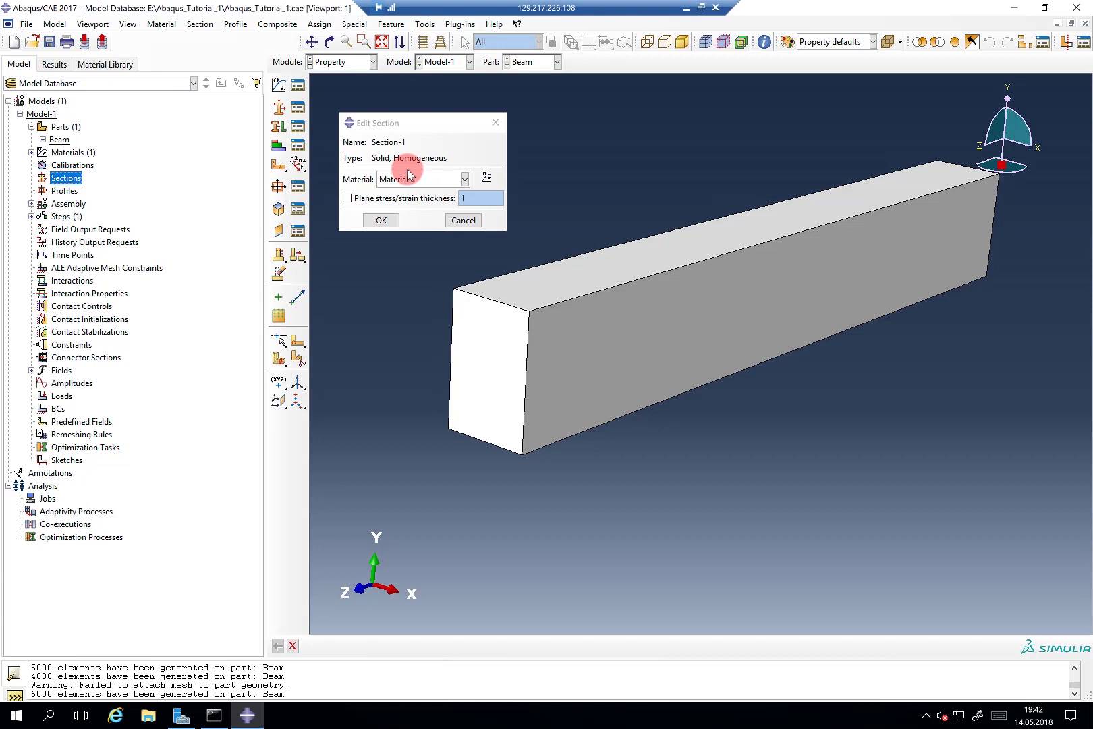
{"action": "left_click", "coordinate": [381, 220]}
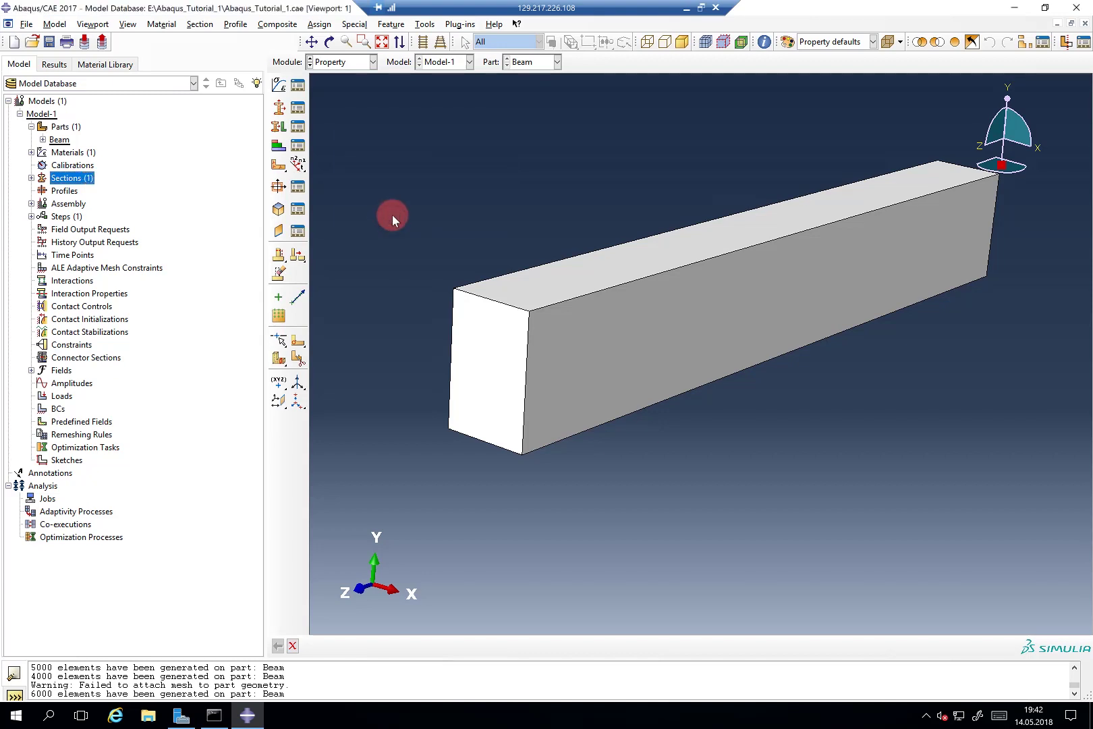
Step: Expand and collapse Sections (1) to confirm Section-1 is listed
{"action": "left_click", "coordinate": [31, 178]}
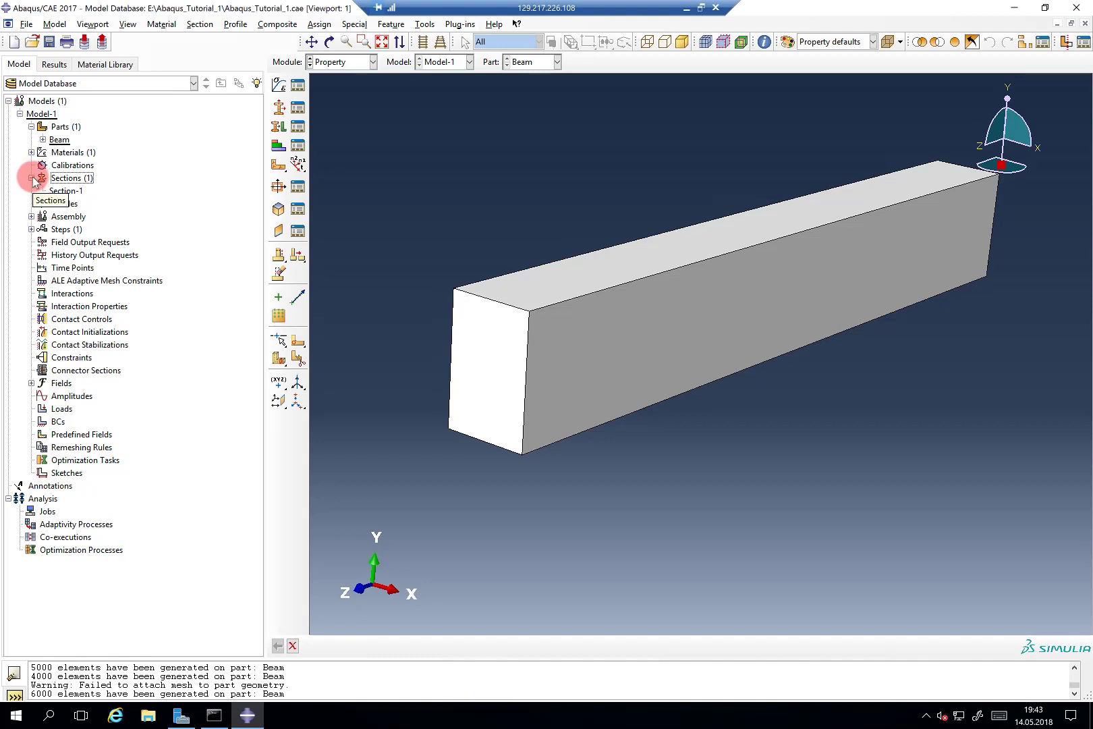
{"action": "left_click", "coordinate": [31, 178]}
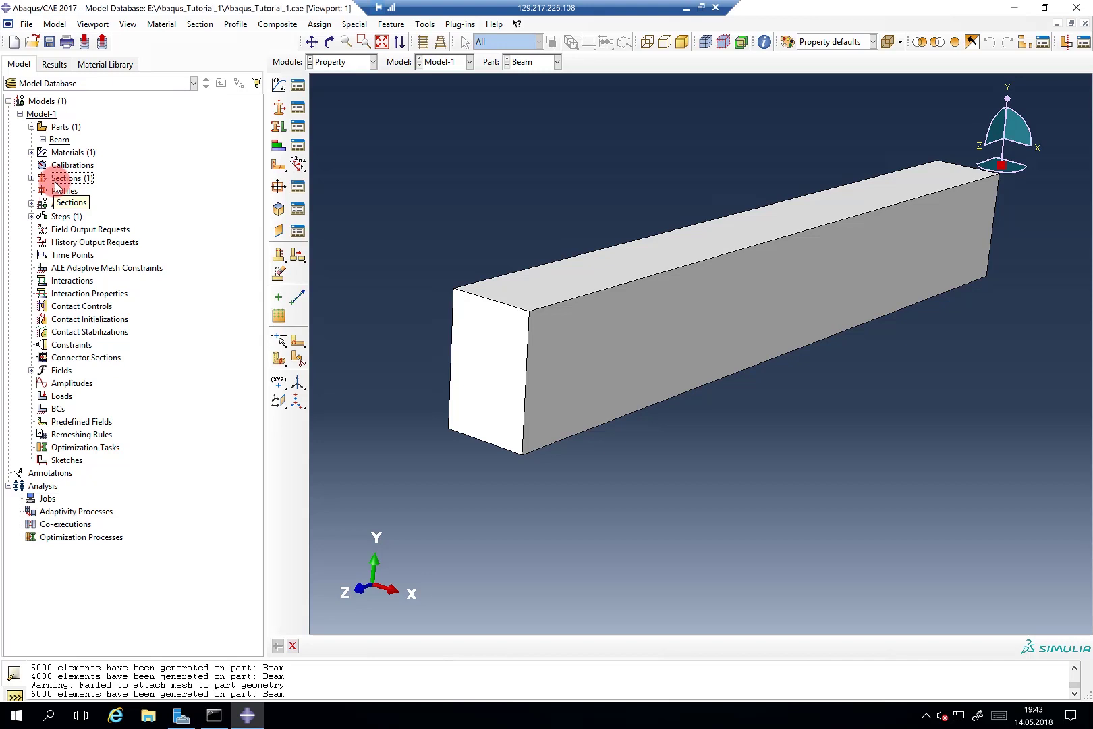
Step: Select the entire beam as the region and assign Section-1 to it
{"action": "left_click", "coordinate": [42, 140]}
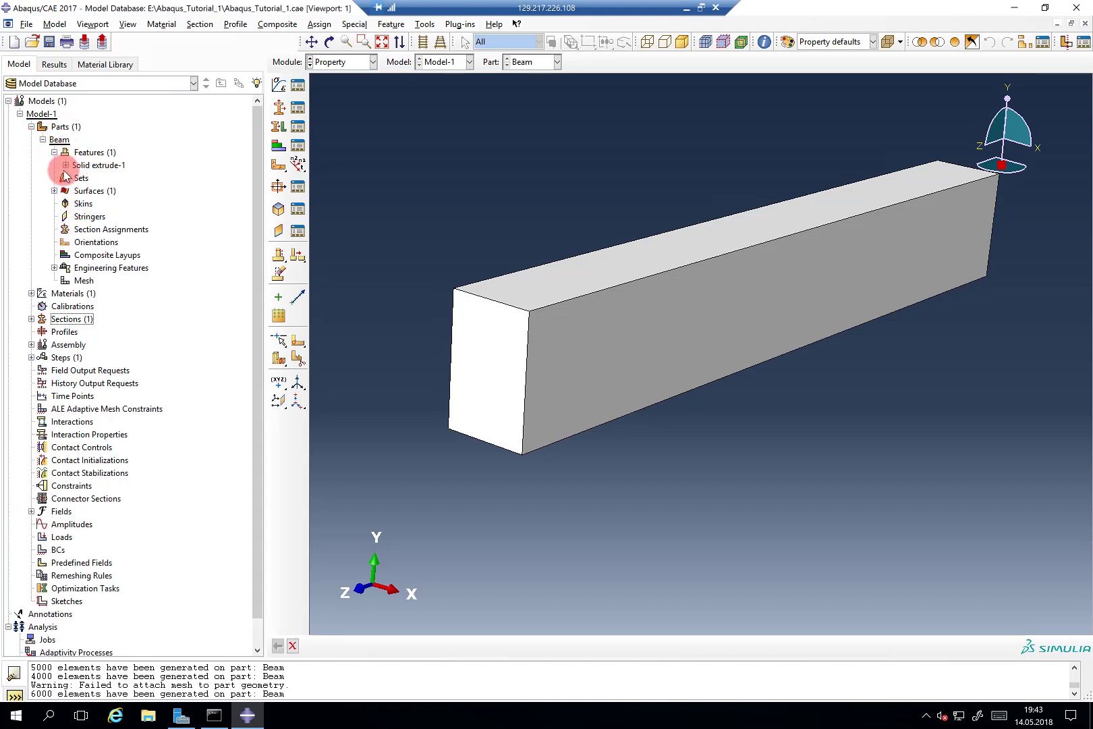
{"action": "double_click", "coordinate": [92, 231]}
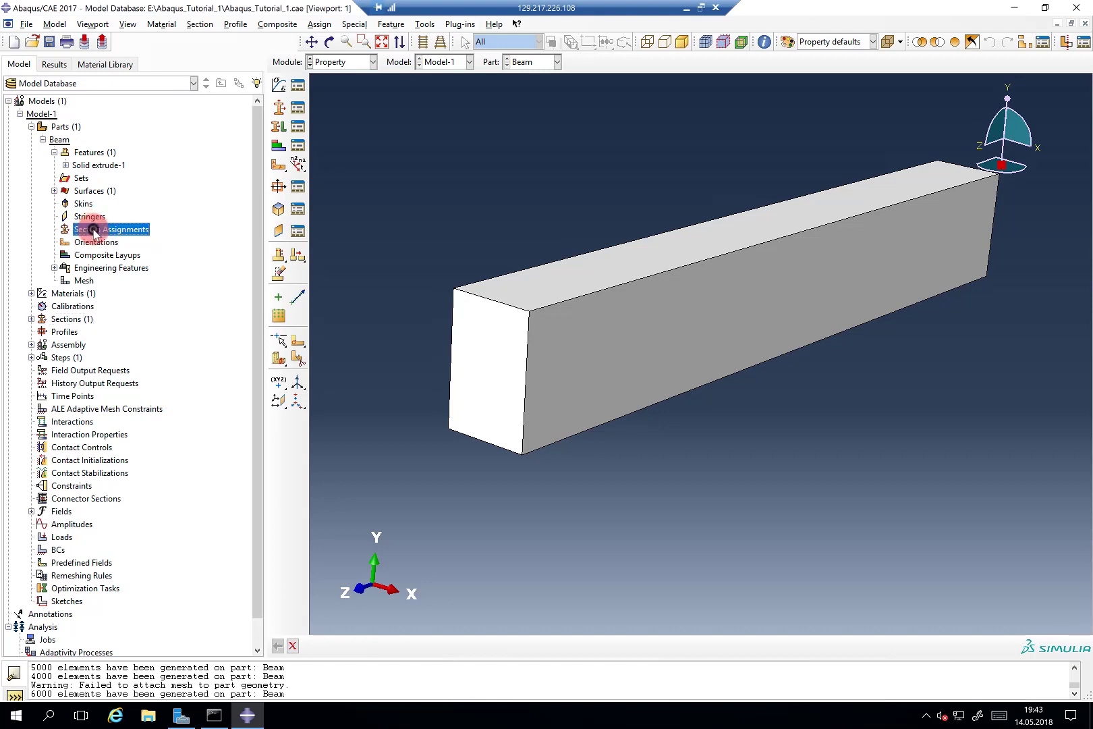
{"action": "left_click", "coordinate": [717, 292]}
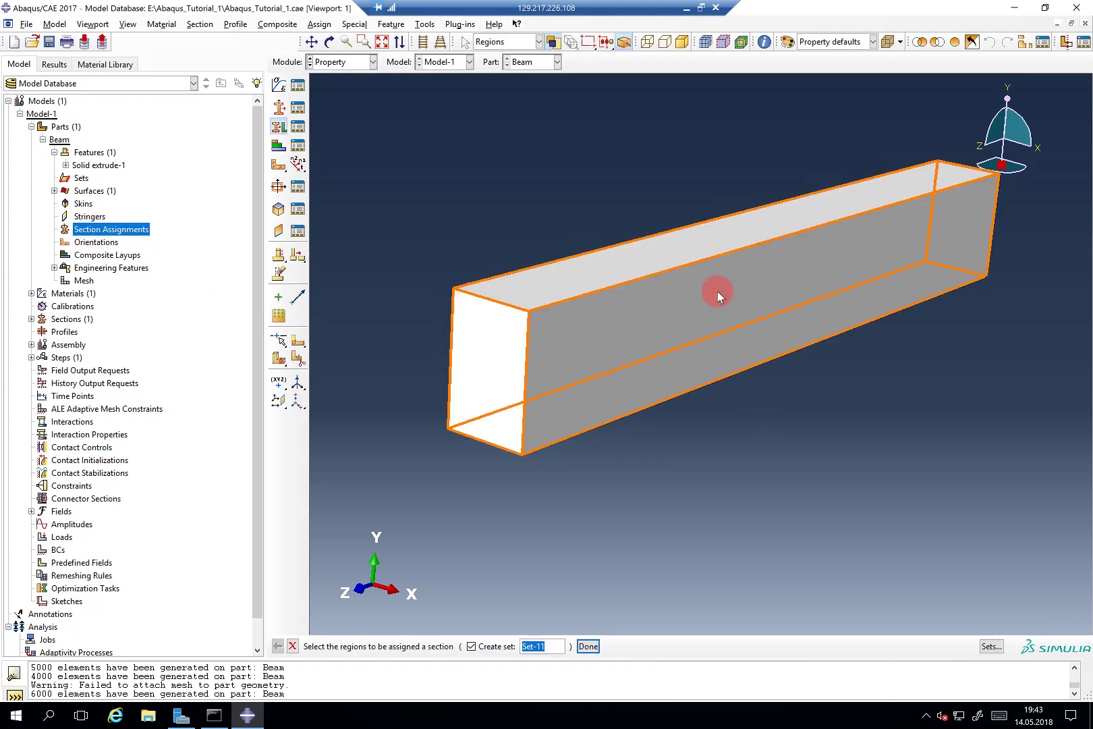
{"action": "left_click", "coordinate": [672, 401]}
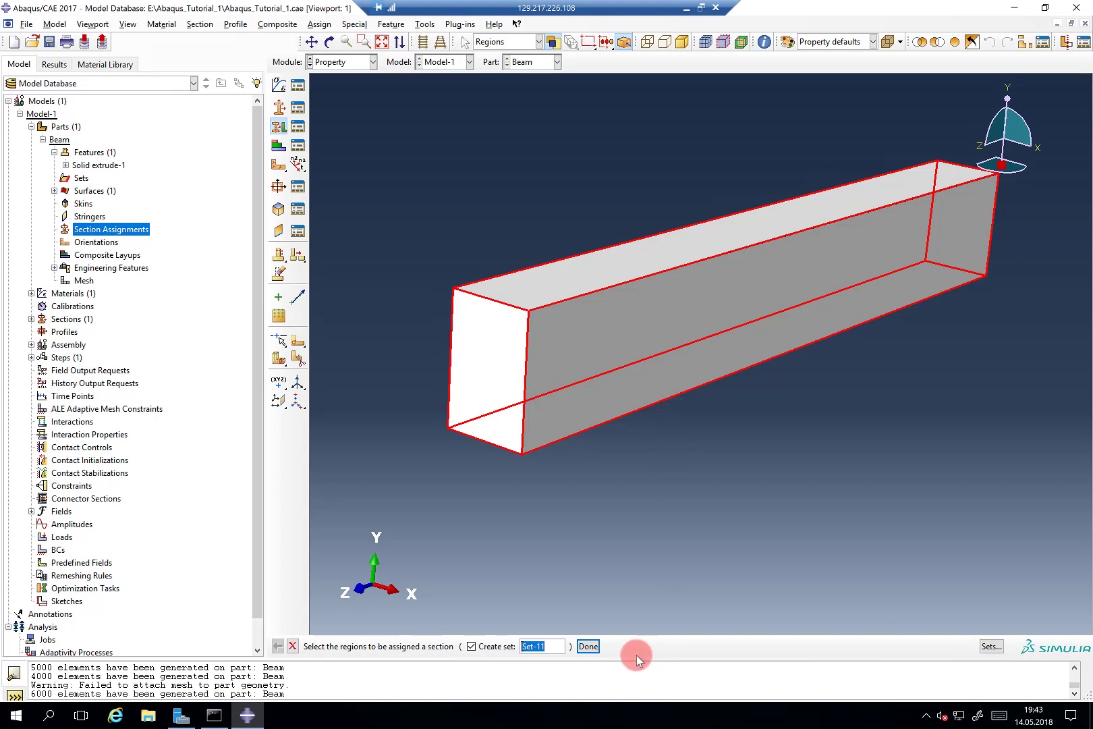
{"action": "middle_click", "coordinate": [633, 556]}
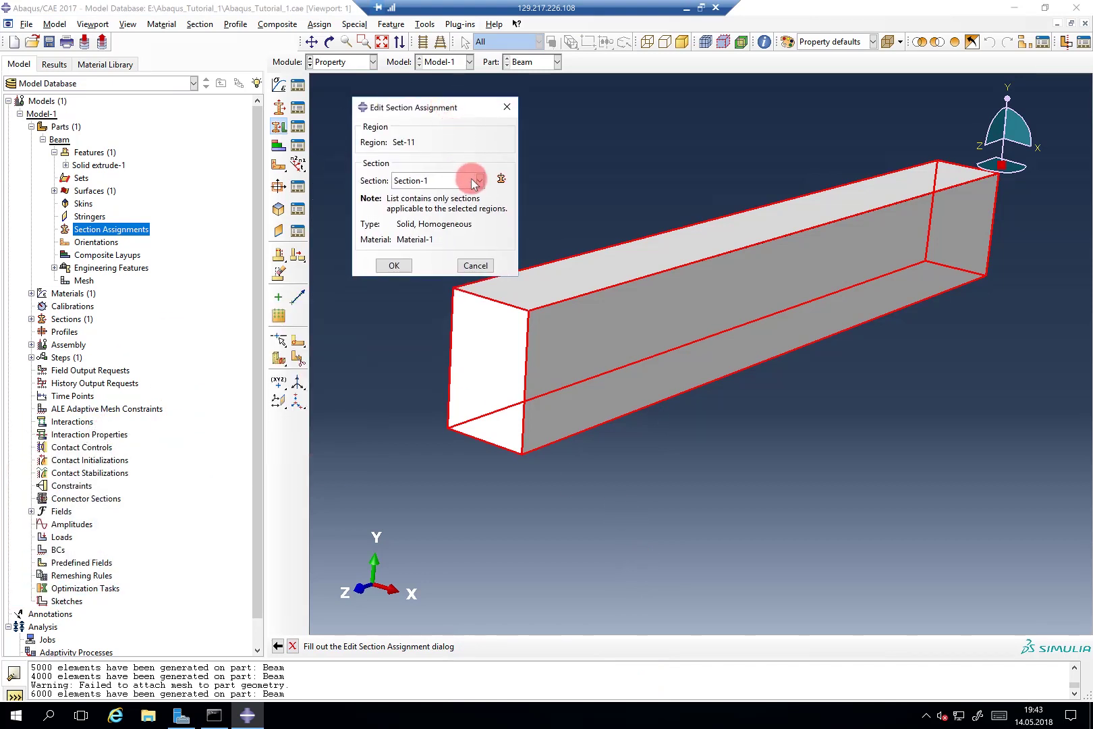
{"action": "left_click", "coordinate": [478, 180]}
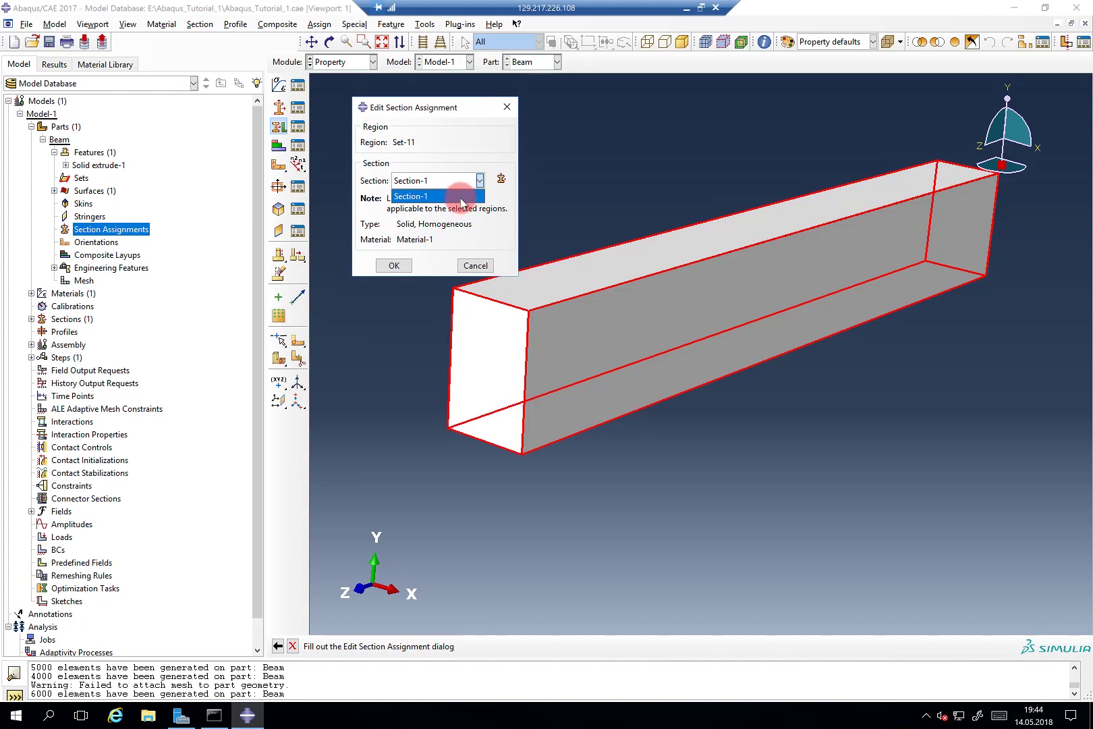
{"action": "left_click", "coordinate": [461, 197]}
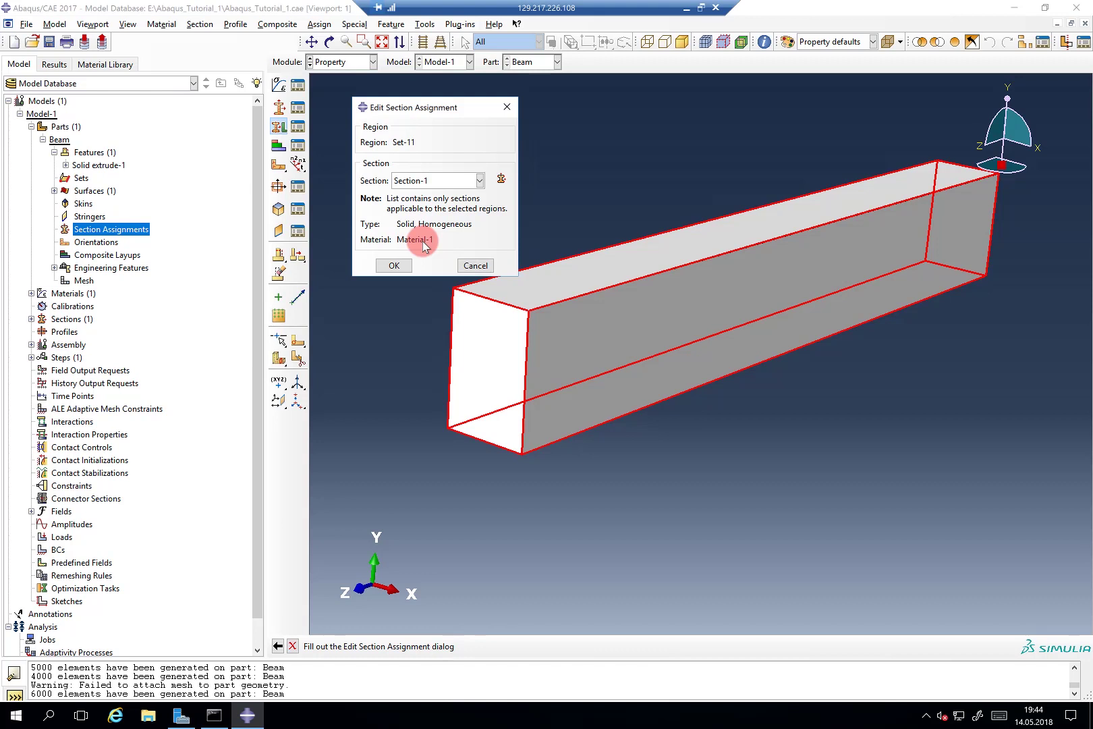
{"action": "left_click", "coordinate": [397, 264]}
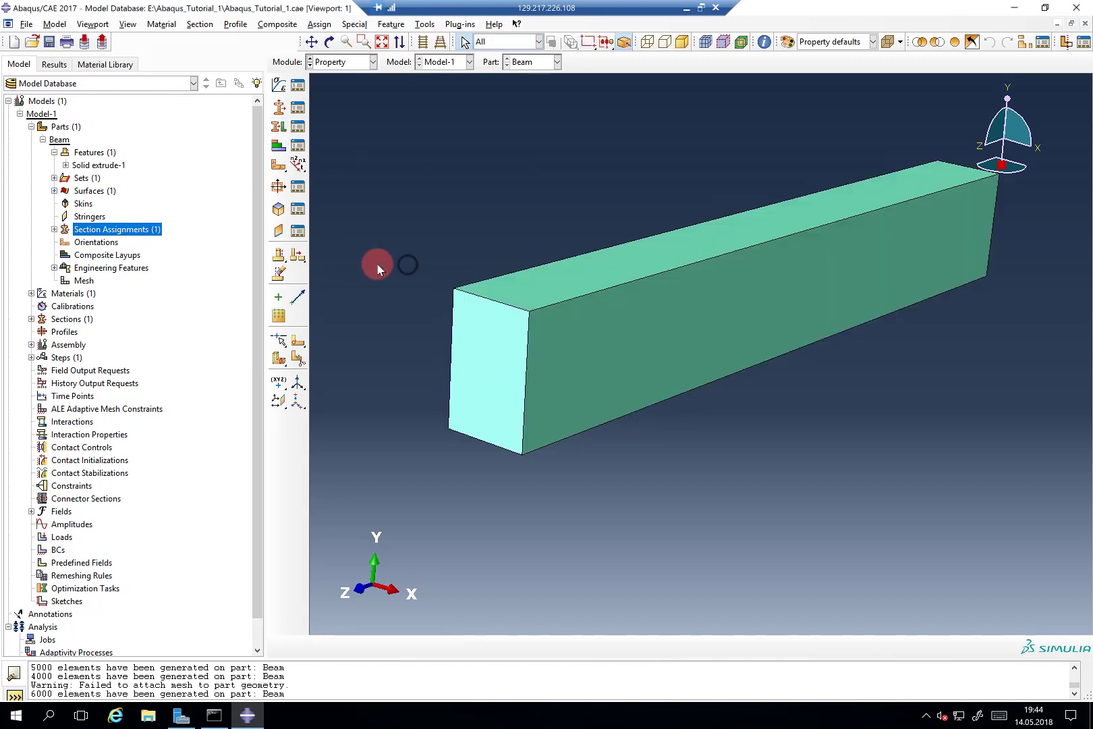
Step: Rename Section-1 to Steel_Section from the model tree's Sections list
{"action": "left_click", "coordinate": [31, 319]}
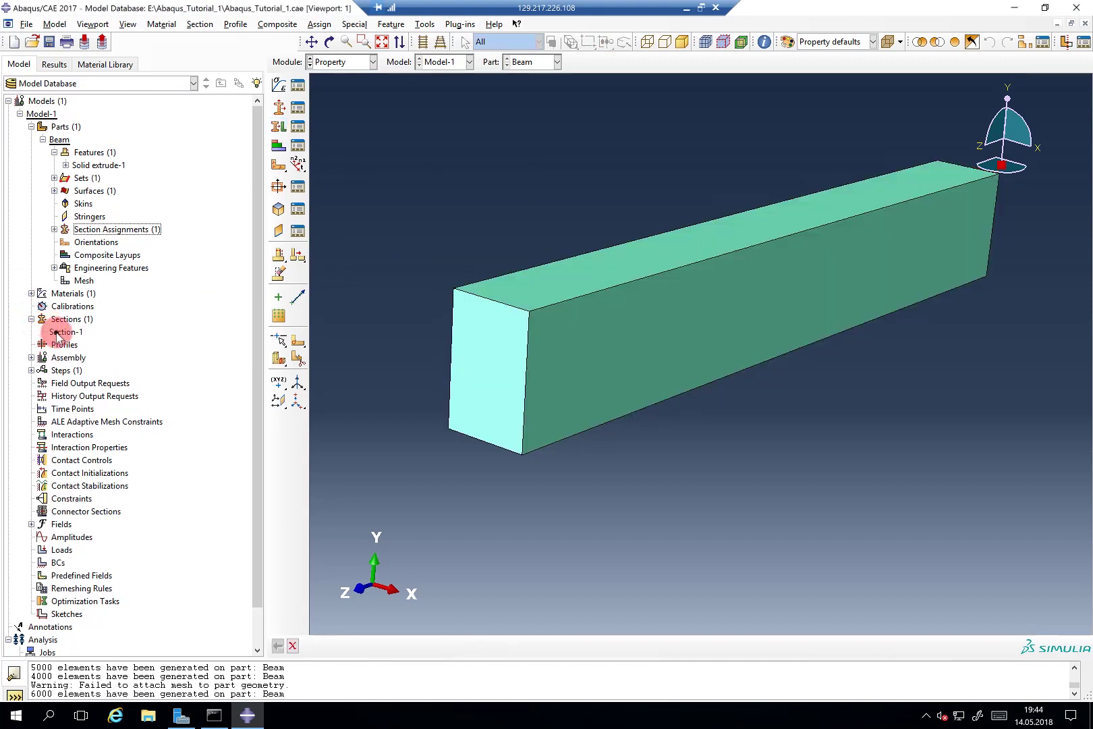
{"action": "right_click", "coordinate": [59, 332]}
{"action": "left_click", "coordinate": [98, 381]}
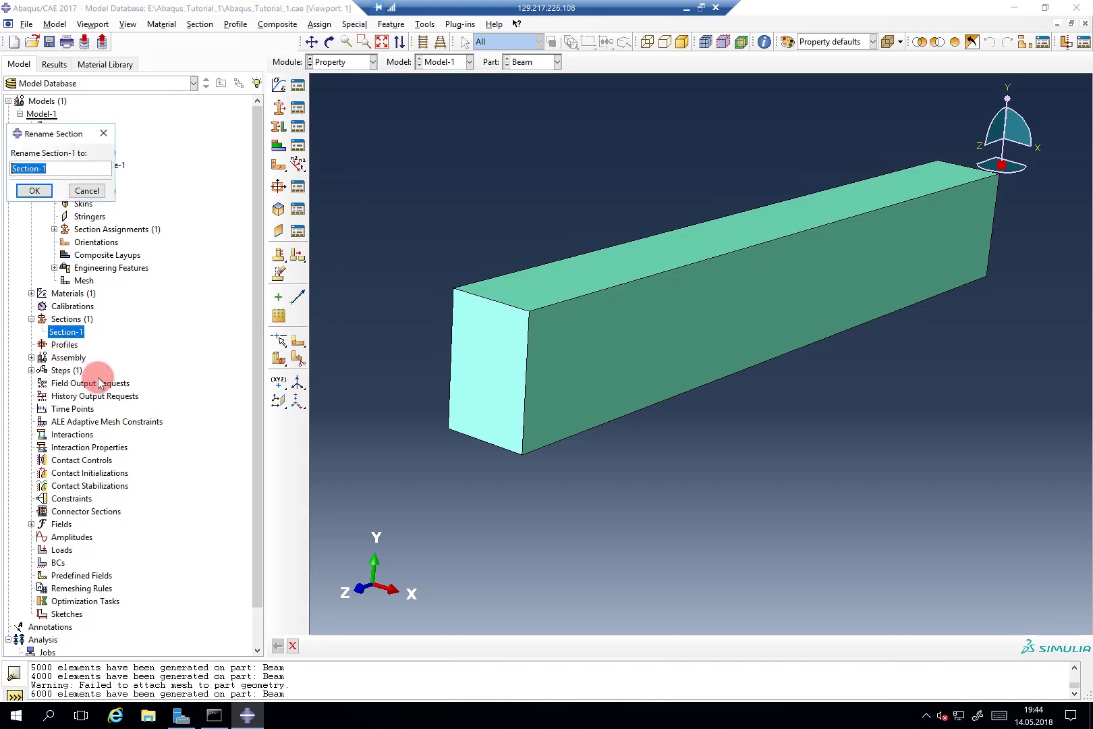
{"action": "type", "text": "Steel_"}
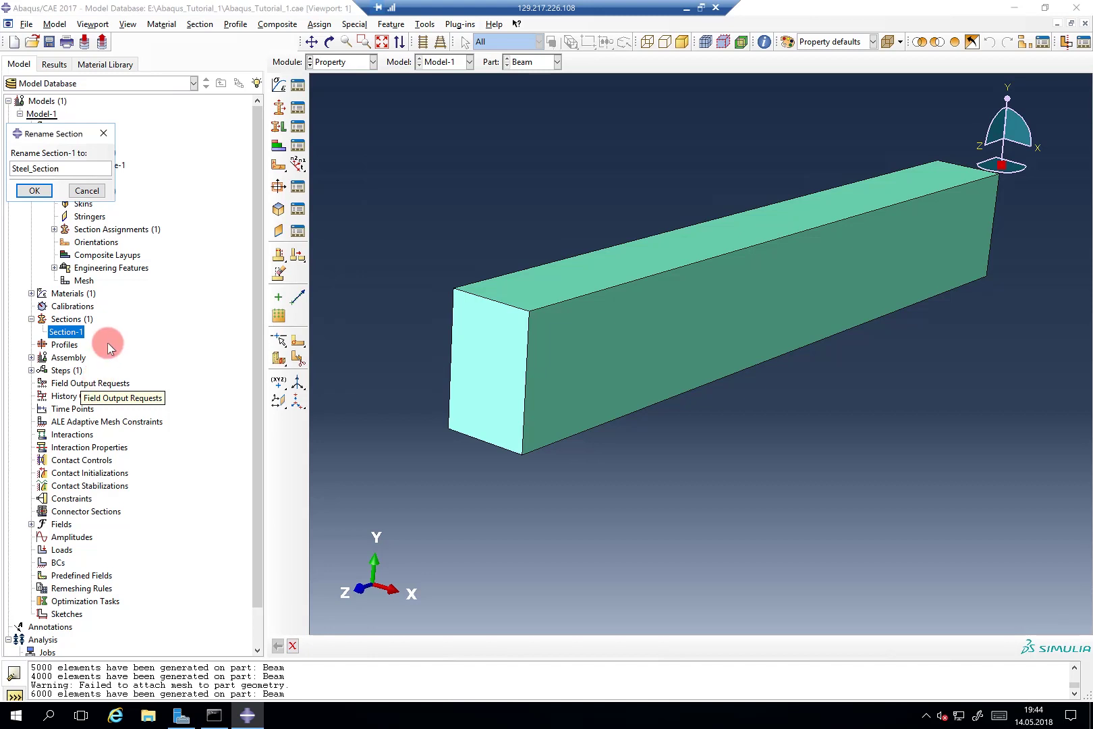
{"action": "left_click", "coordinate": [49, 191]}
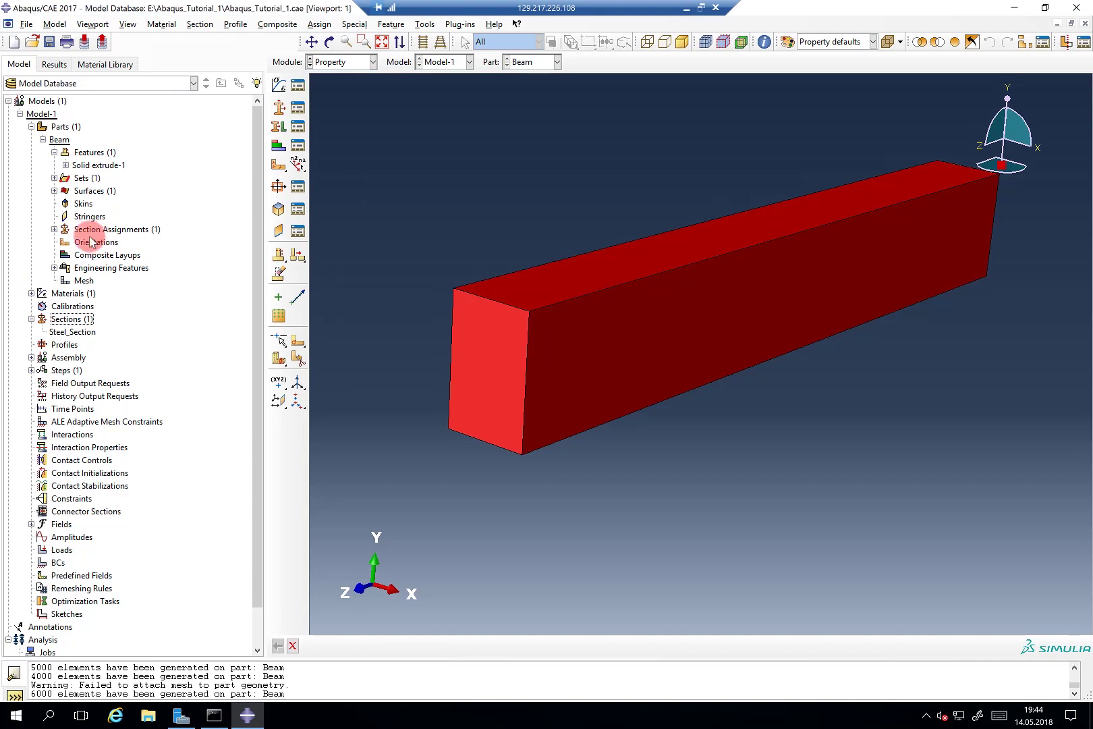
Step: Edit the broken Section-1 (Not found) assignment under Section Assignments
{"action": "left_click", "coordinate": [58, 231]}
{"action": "left_click", "coordinate": [54, 229]}
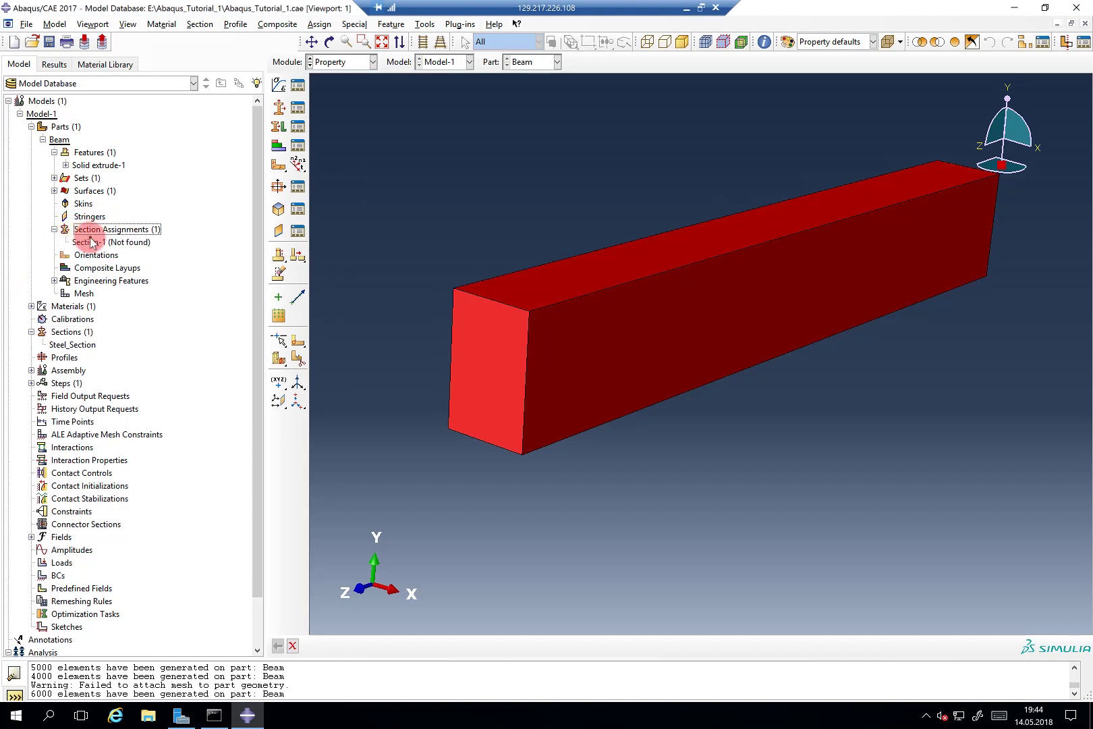
{"action": "left_click", "coordinate": [90, 244]}
{"action": "mouse_move", "coordinate": [91, 244]}
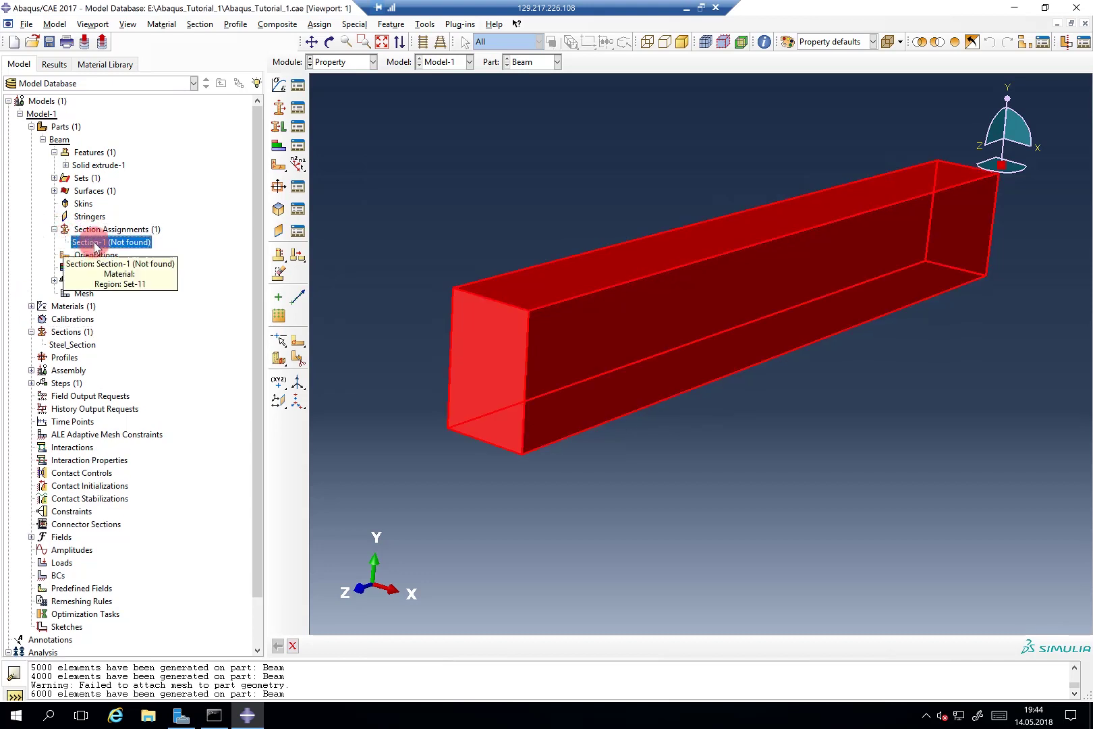
{"action": "right_click", "coordinate": [100, 244]}
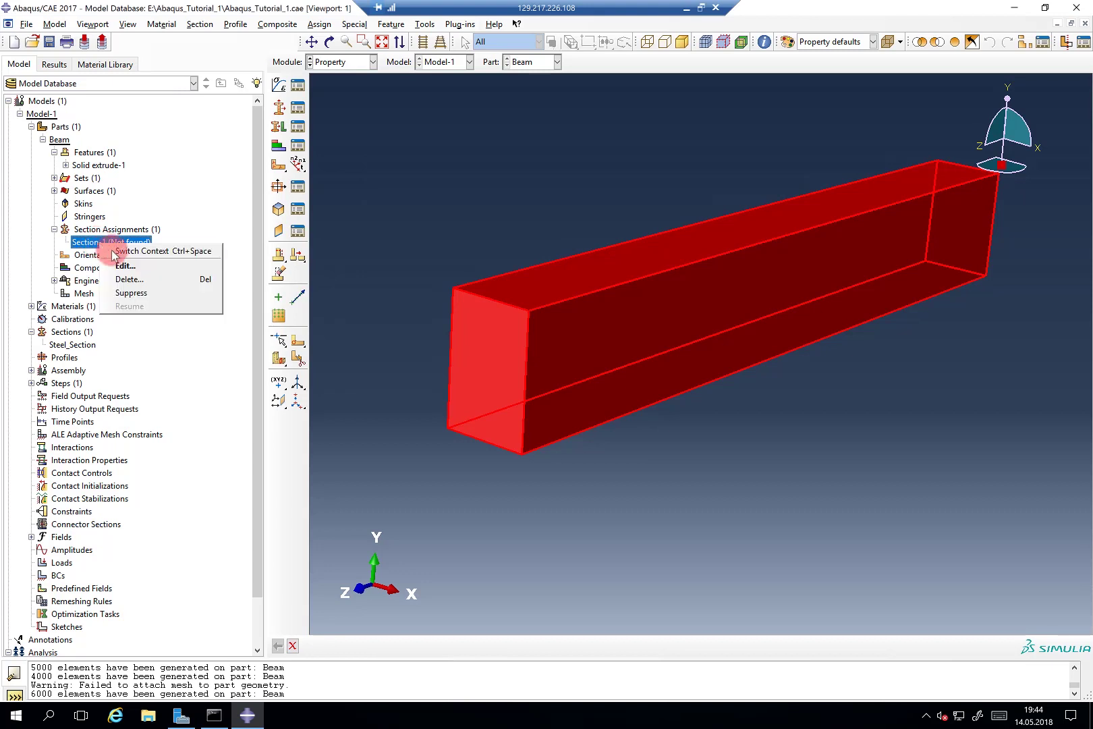
{"action": "left_click", "coordinate": [116, 263]}
Step: Repoint the assignment to Steel_Section, then open the Steel_Section definition to review it
{"action": "left_click", "coordinate": [429, 232]}
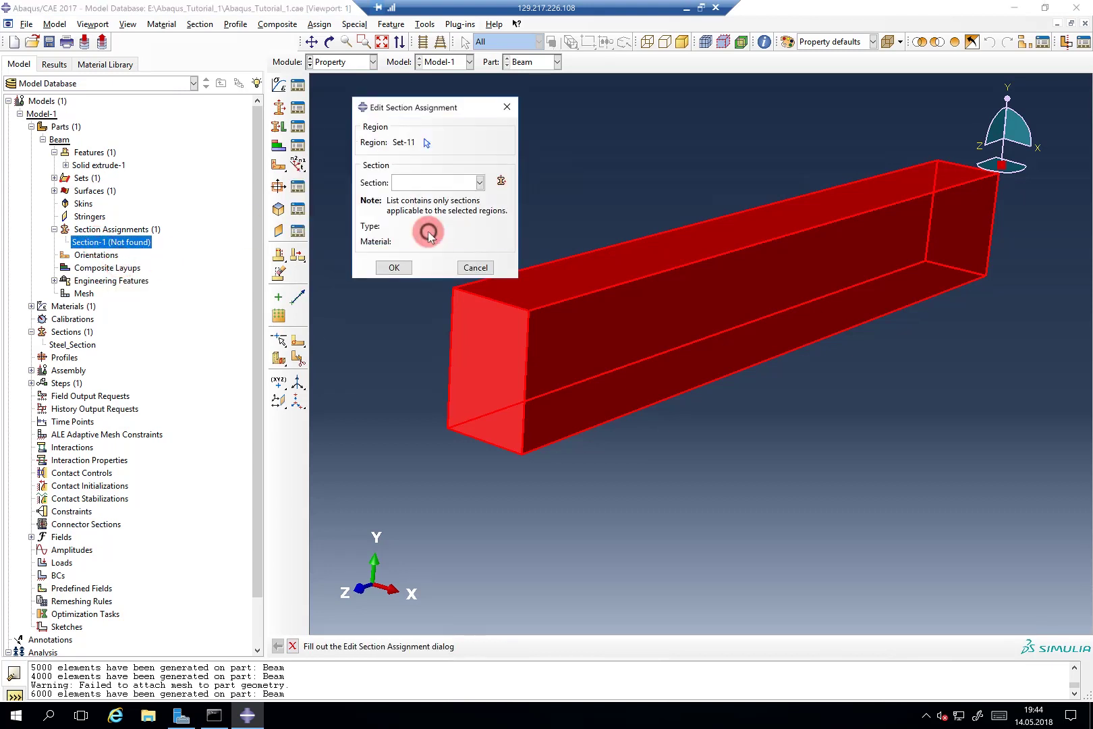
{"action": "left_click", "coordinate": [444, 182]}
{"action": "left_click", "coordinate": [432, 199]}
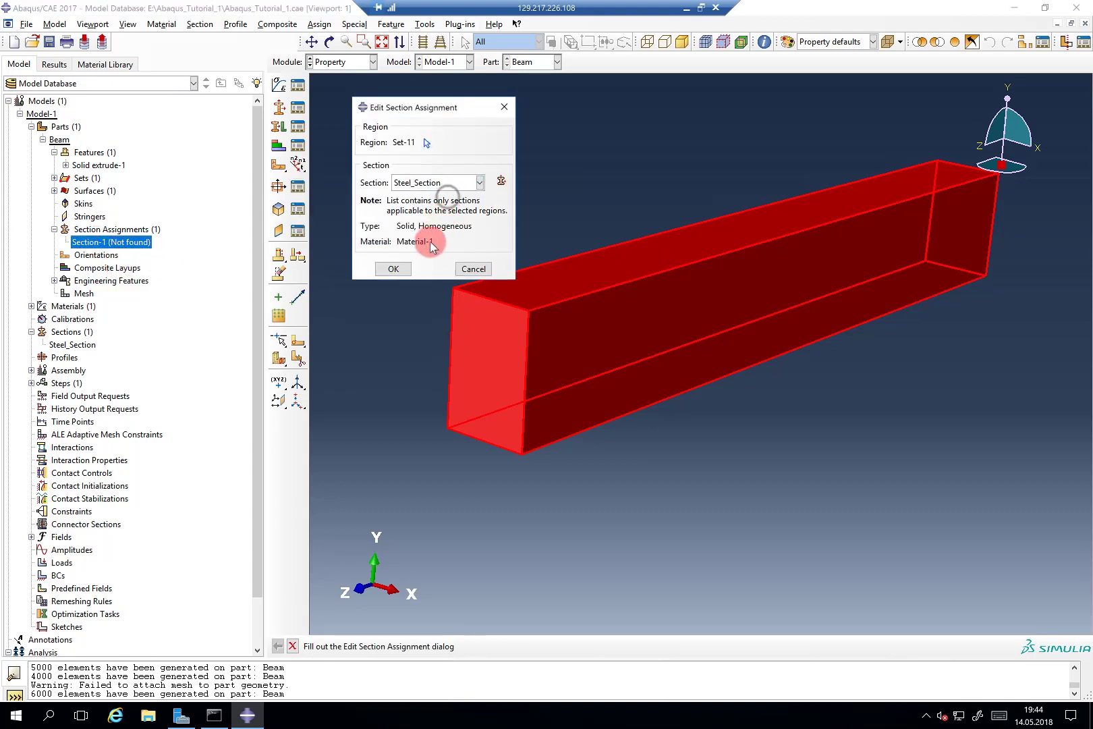
{"action": "left_click", "coordinate": [394, 268]}
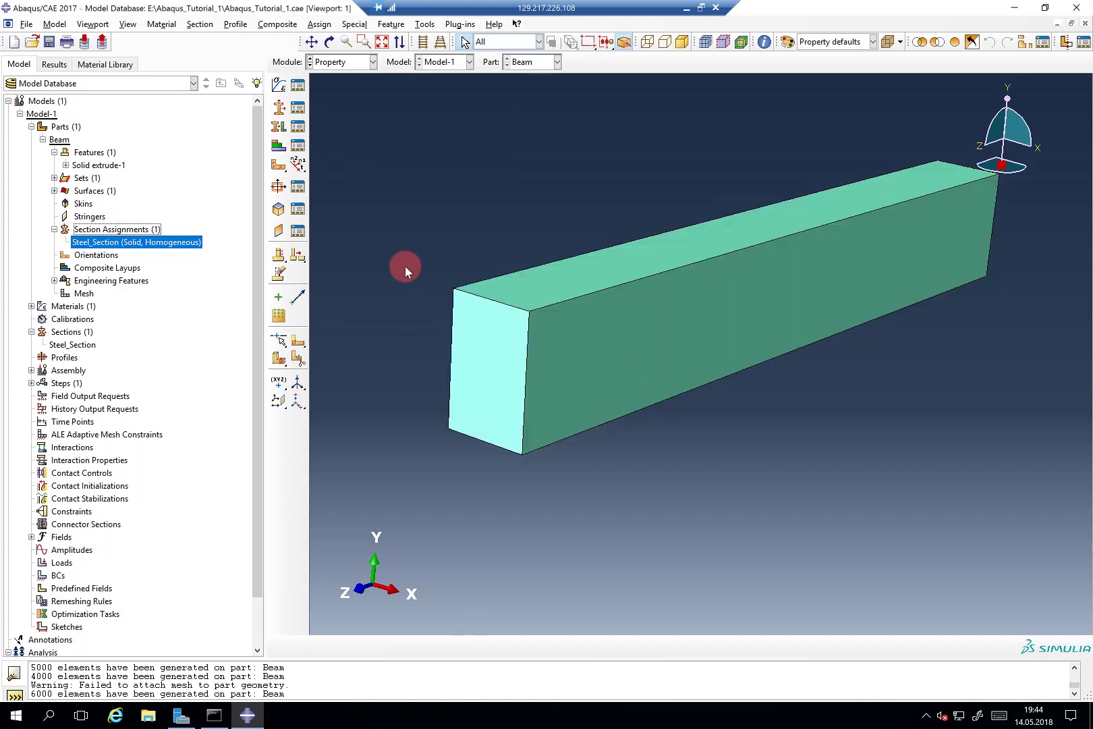
{"action": "double_click", "coordinate": [81, 345]}
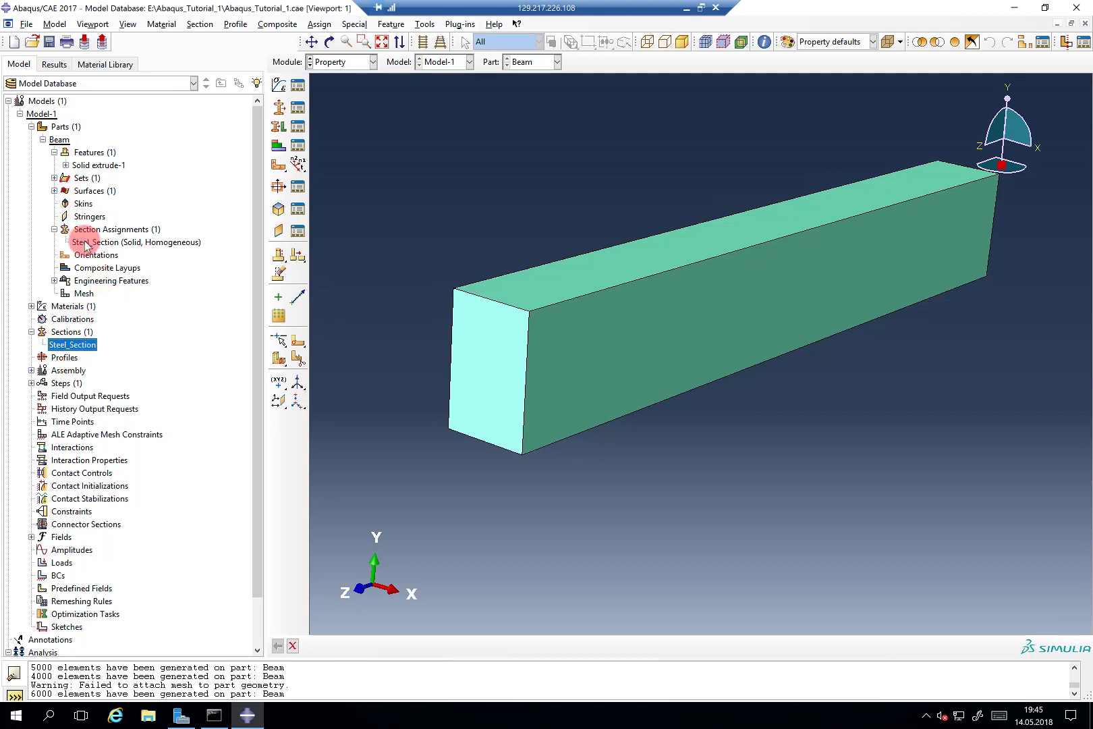
{"action": "mouse_move", "coordinate": [86, 245]}
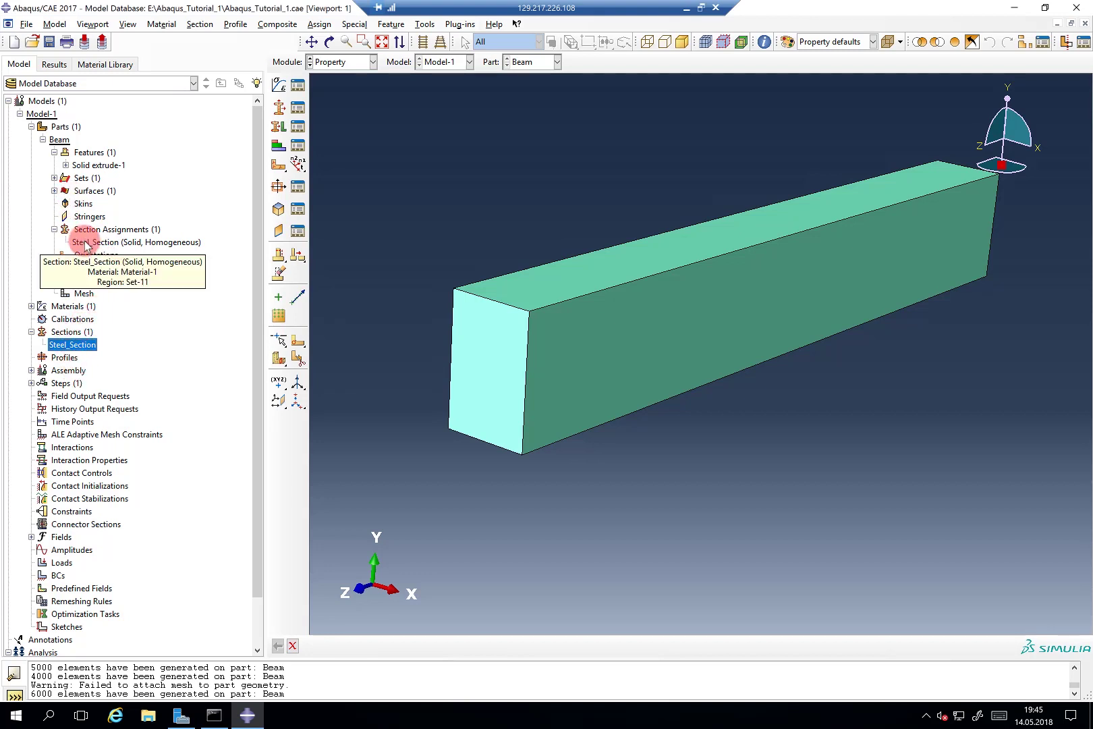